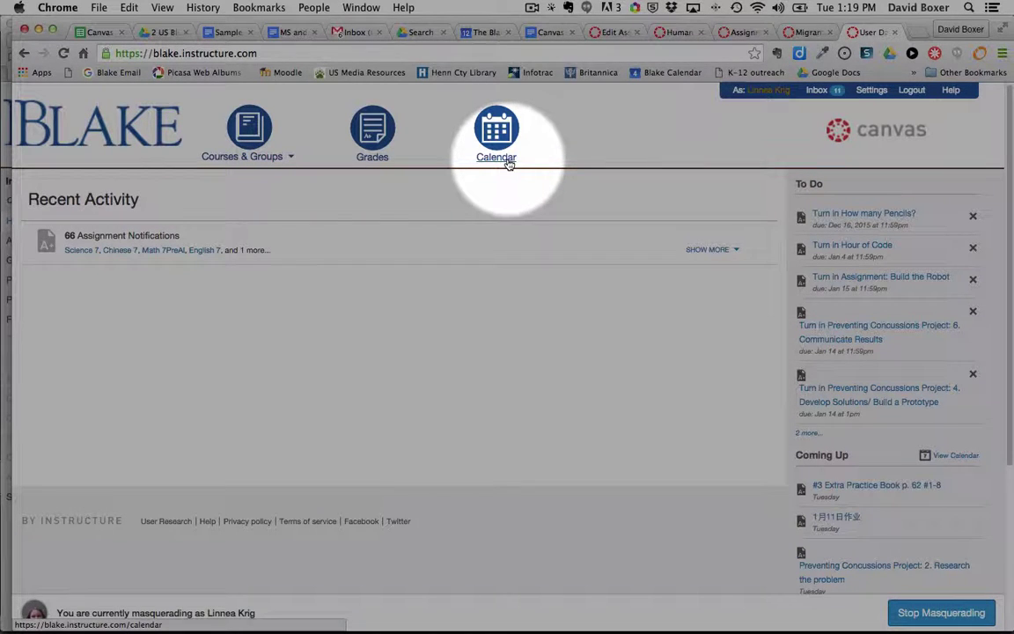
# - Open the student's Calendar and look over the list of course calendars
pyautogui.click(508, 164)
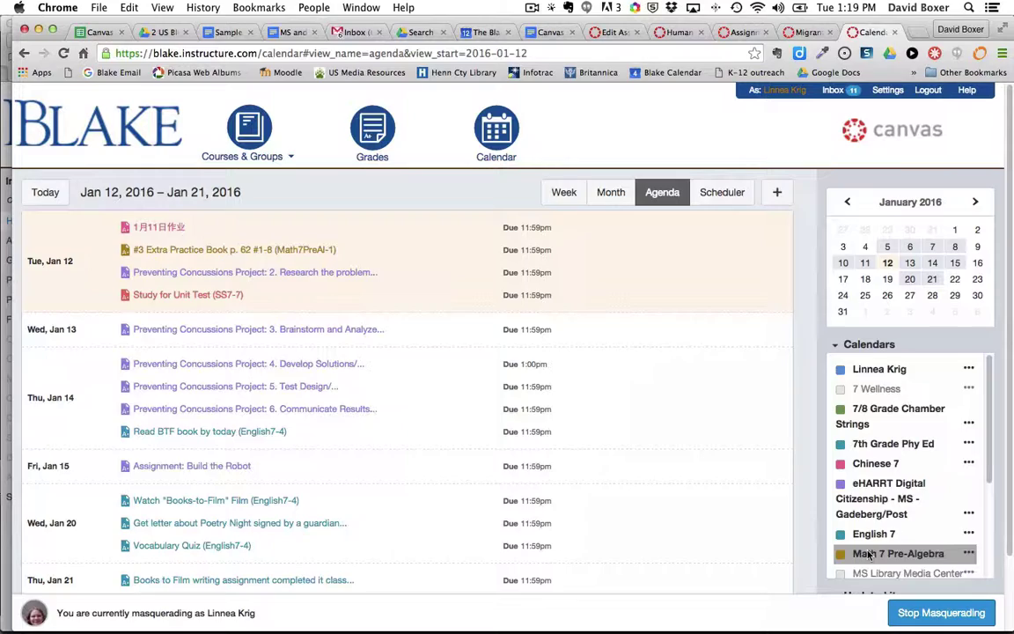
pyautogui.scroll(-5, 868, 554)
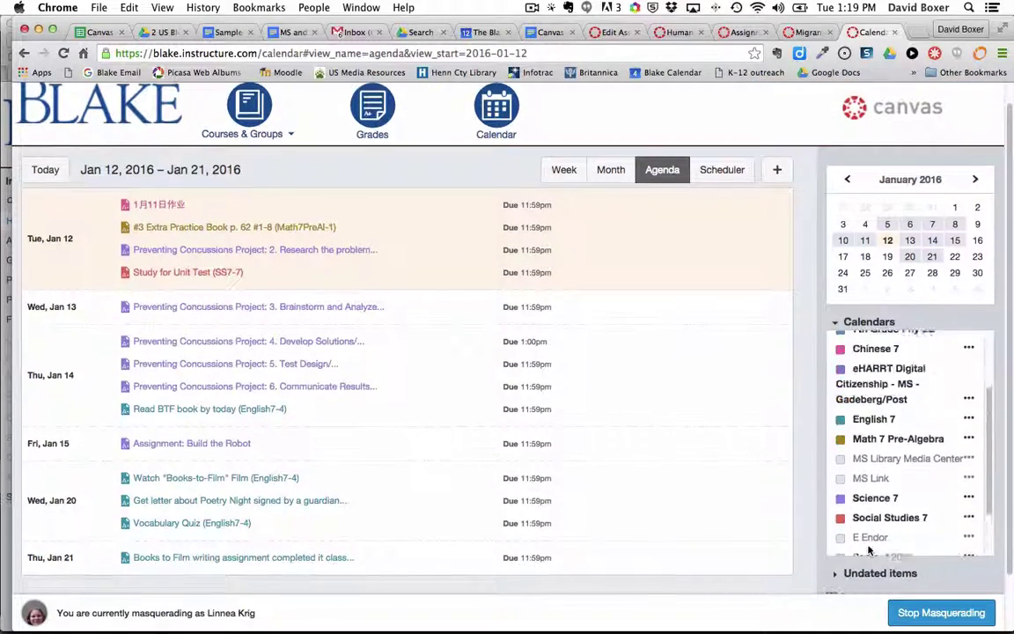
pyautogui.scroll(5, 869, 545)
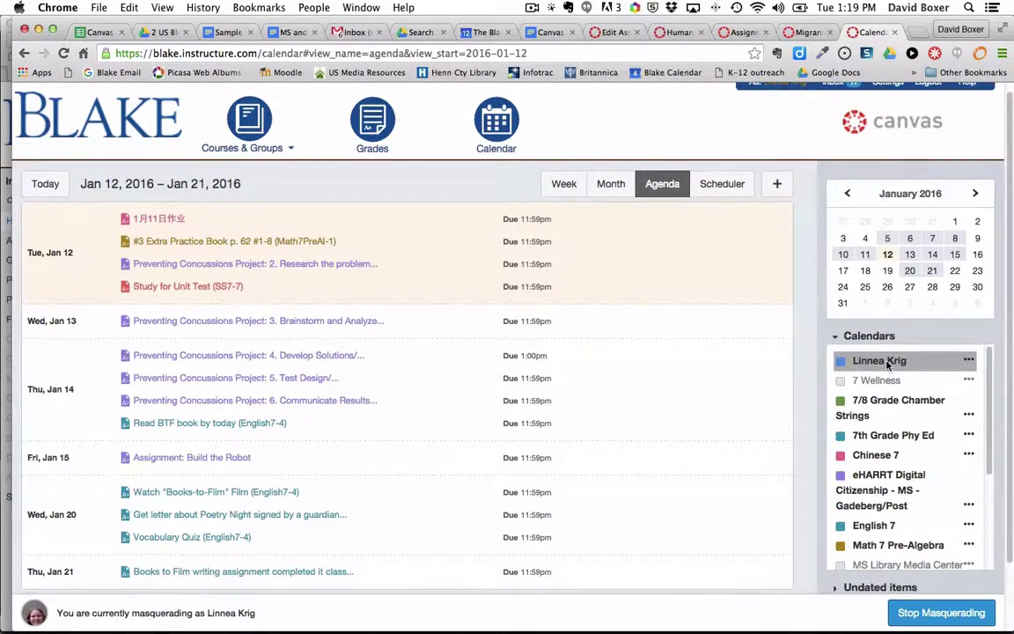
pyautogui.scroll(2, 887, 364)
pyautogui.scroll(-1, 887, 367)
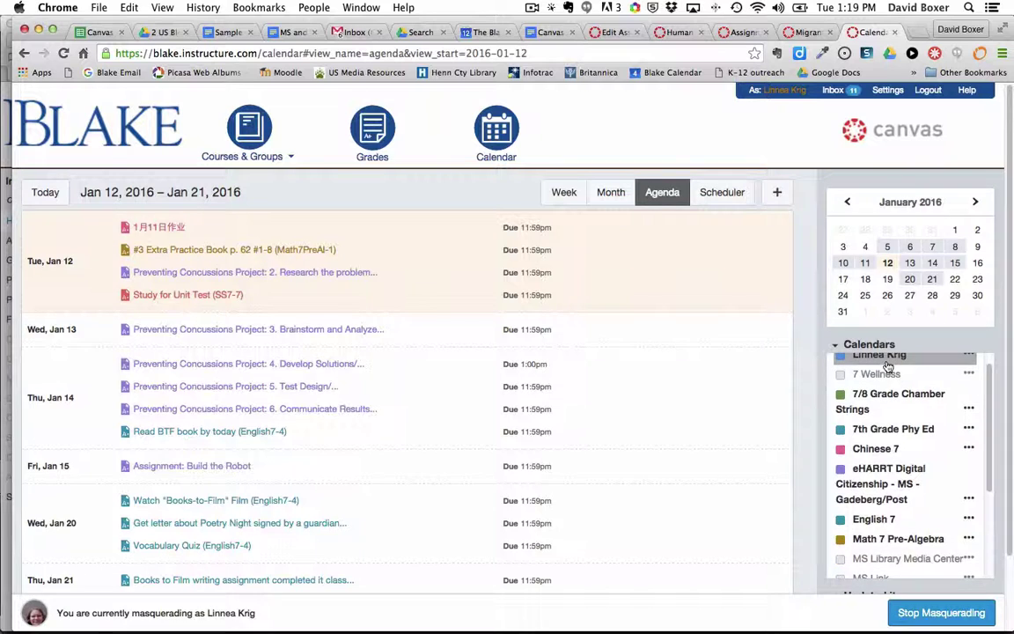
pyautogui.scroll(1, 887, 367)
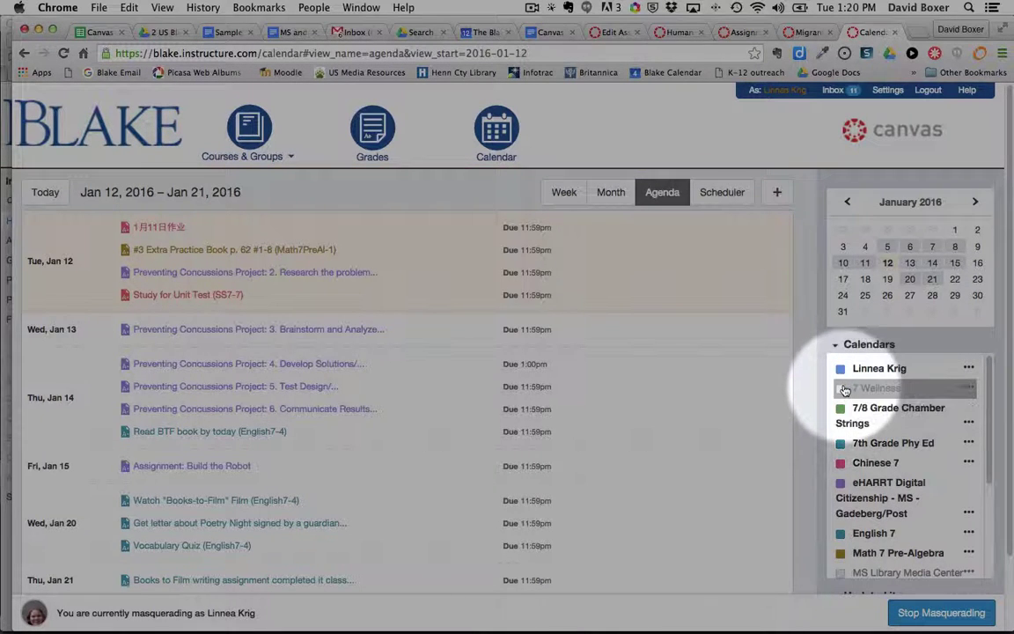
# - Toggle the 7 Wellness calendar on and back off, and the Chinese 7 calendar off and back on
pyautogui.click(840, 388)
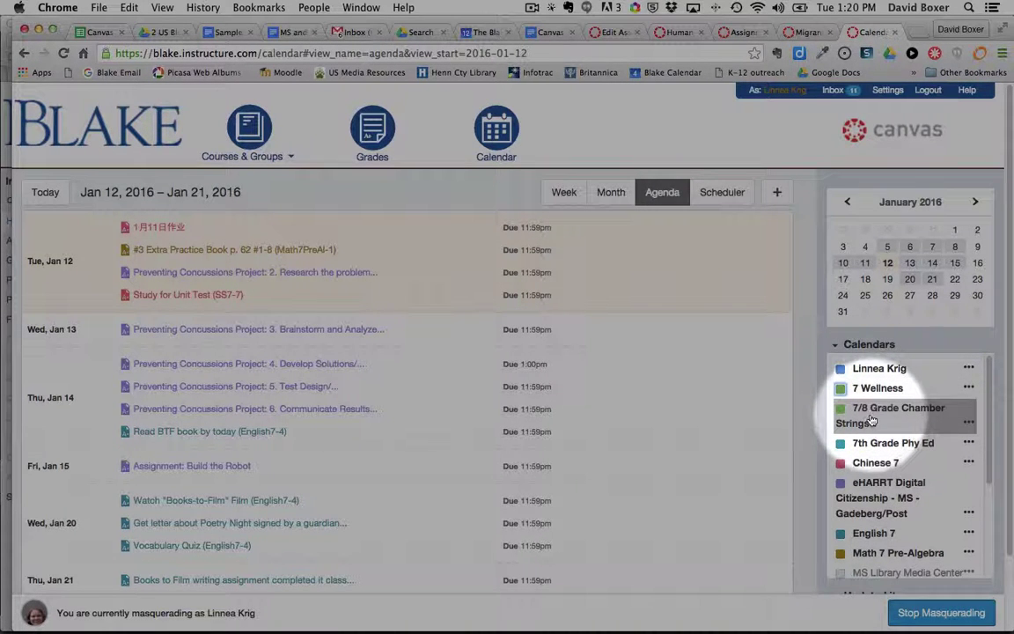
pyautogui.scroll(-4, 871, 421)
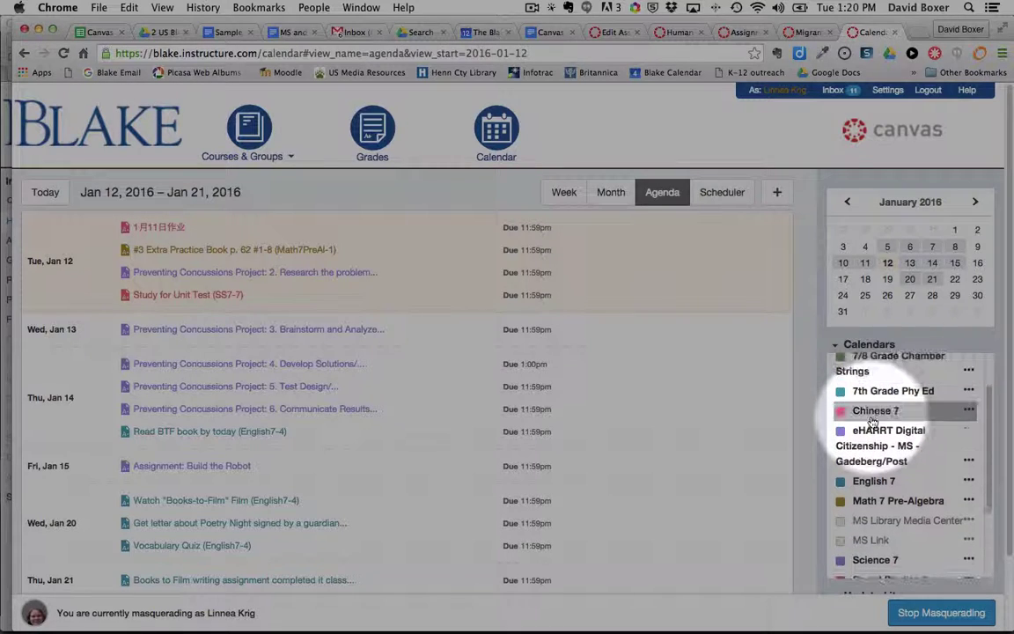
pyautogui.scroll(4, 871, 421)
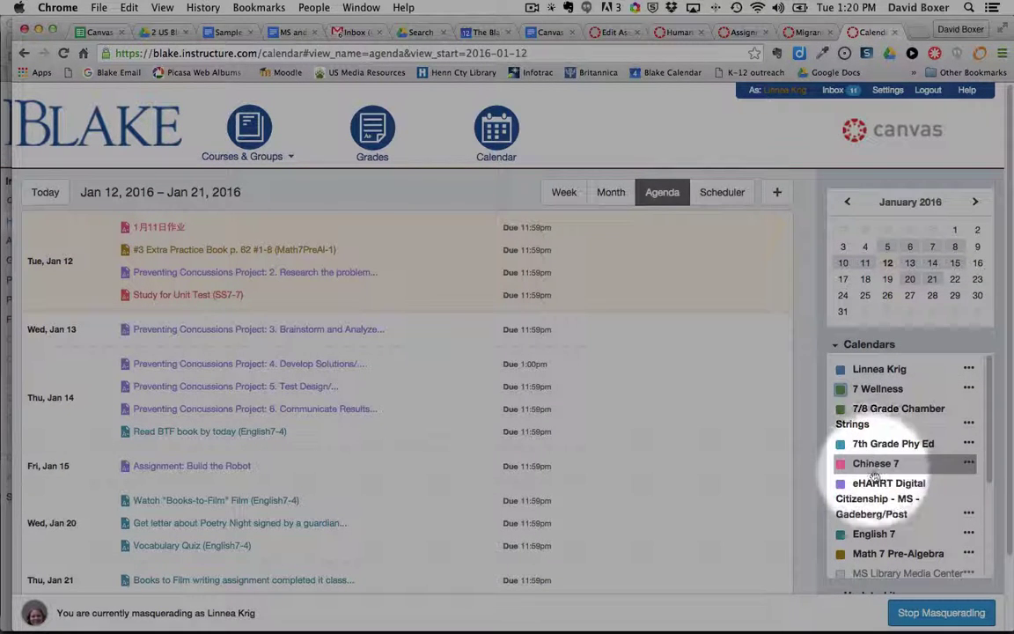
pyautogui.scroll(-1, 867, 540)
pyautogui.scroll(-6, 867, 538)
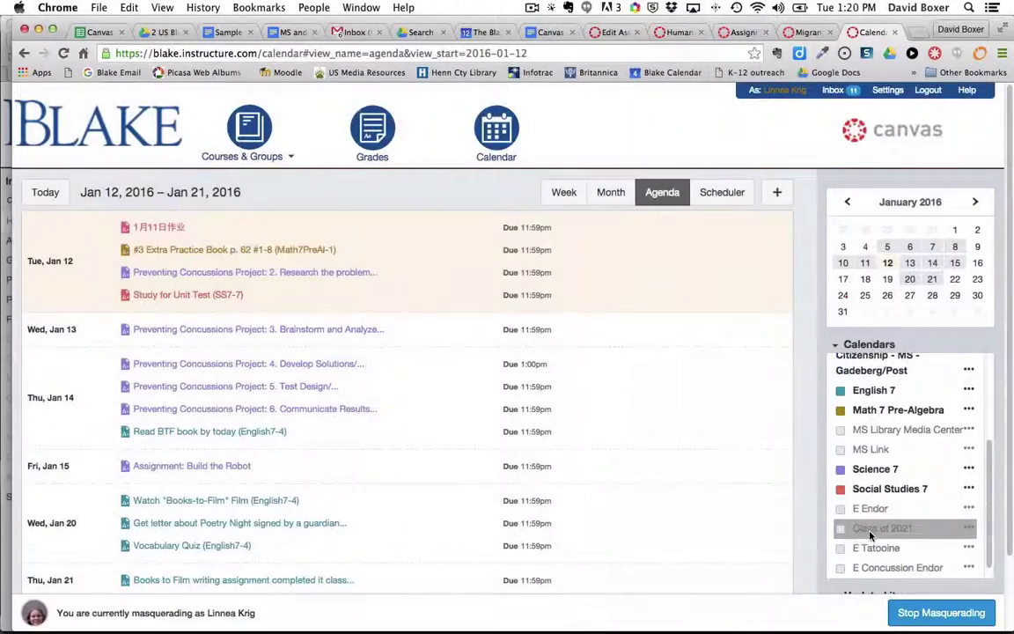
pyautogui.scroll(-4, 871, 537)
pyautogui.scroll(10, 886, 458)
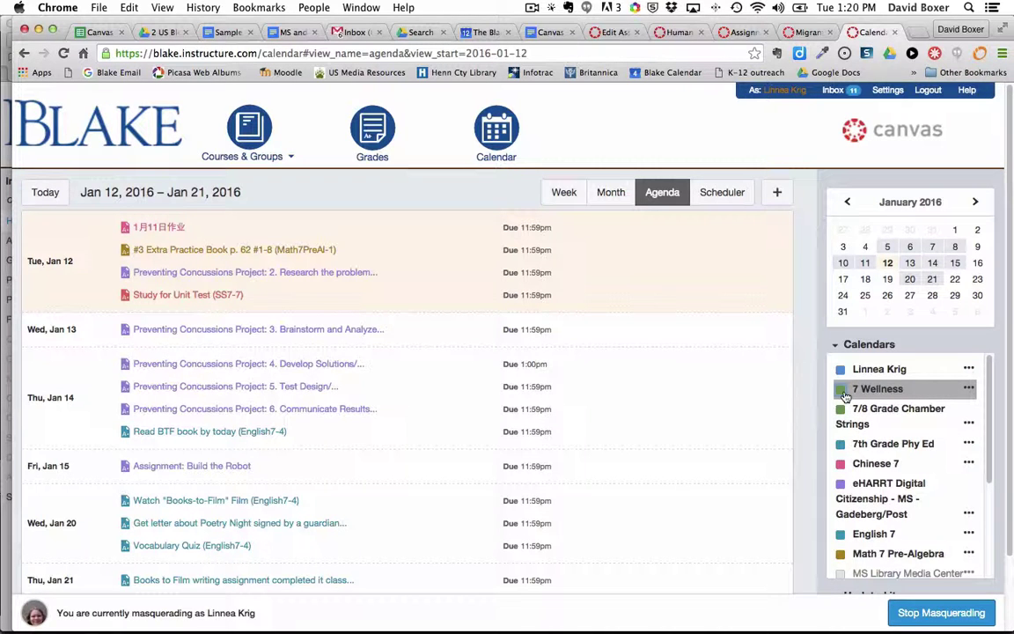
pyautogui.click(842, 393)
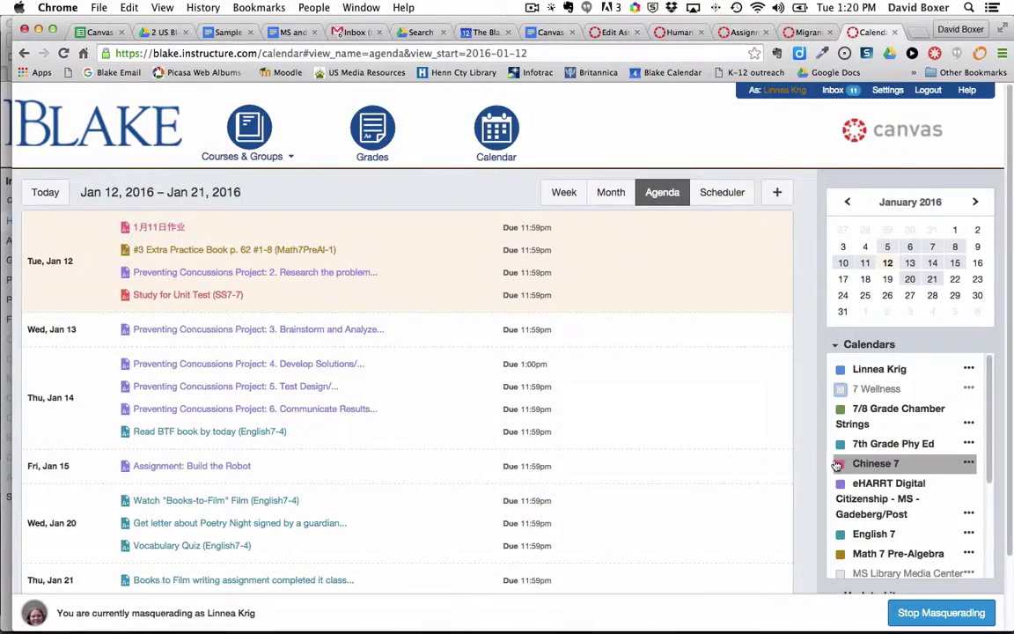
pyautogui.click(843, 466)
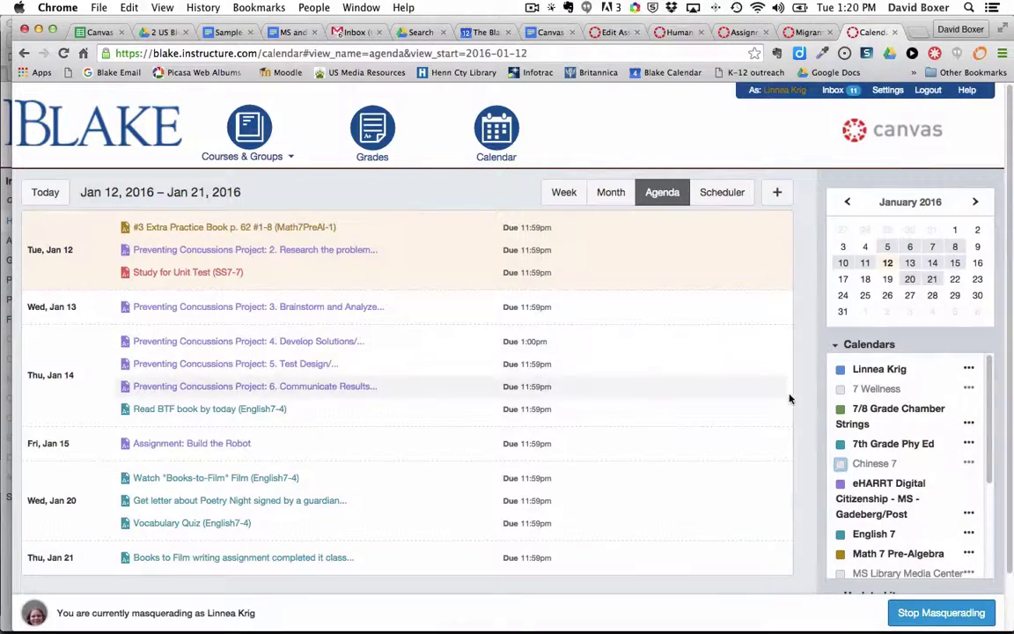
pyautogui.click(841, 463)
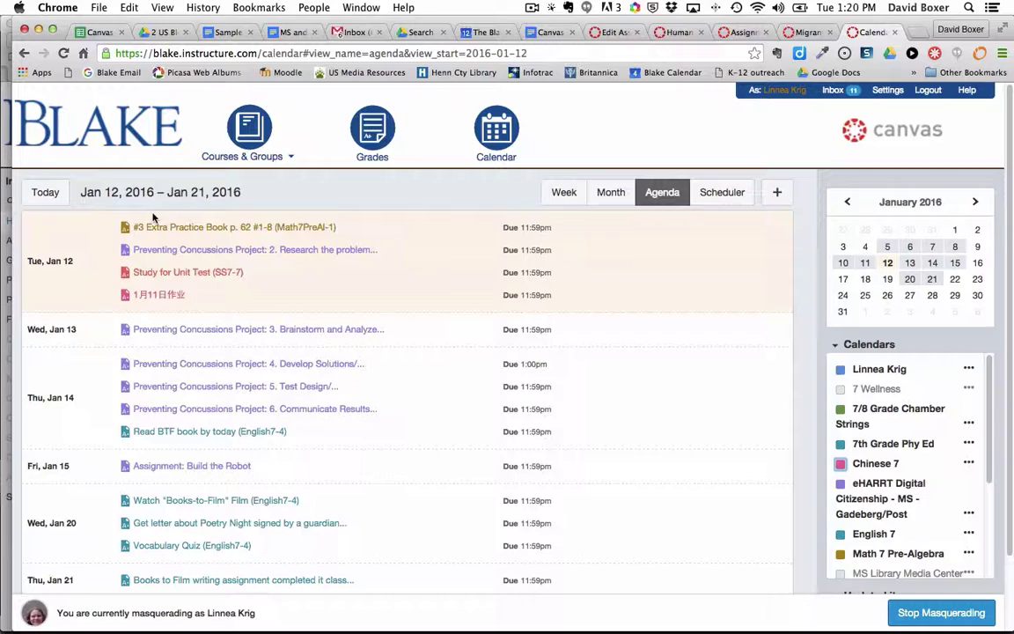
# - Open the details of the Jan 12 assignment "Study for Unit Test (SS7-7)" and read its description
pyautogui.click(126, 275)
pyautogui.scroll(-1, 549, 353)
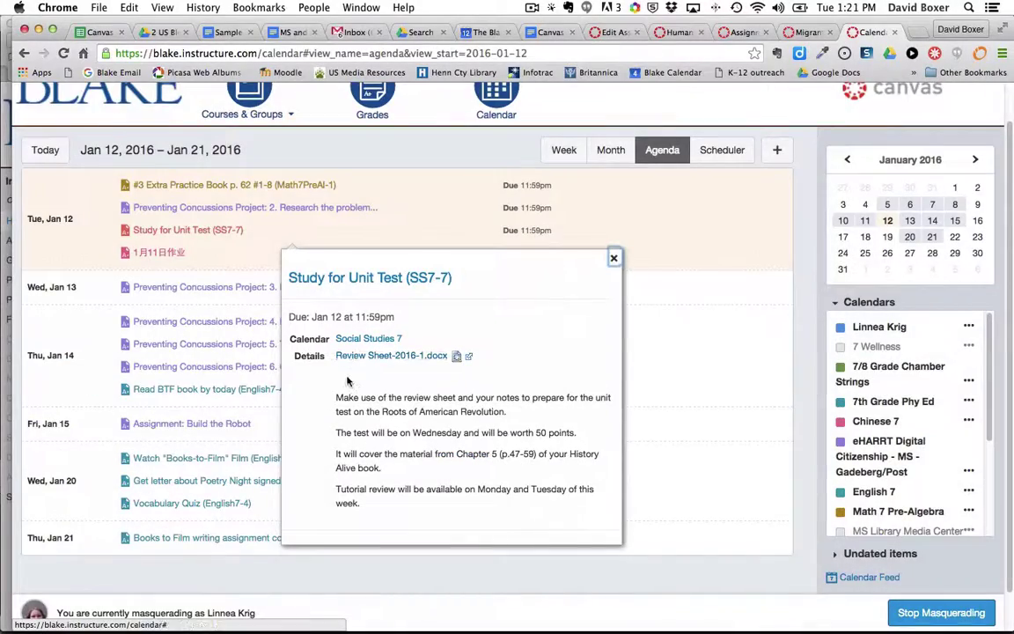
pyautogui.scroll(-1, 321, 369)
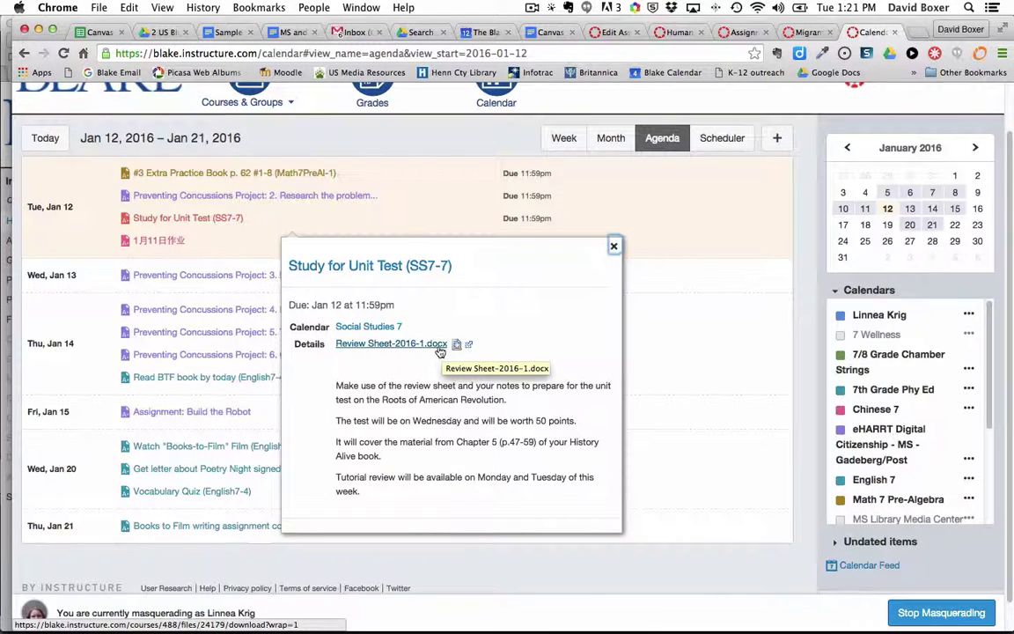
# - Open the attached Review Sheet-2016-1.docx in Word, skim it, and return to Chrome to close the assignment details
pyautogui.click(440, 350)
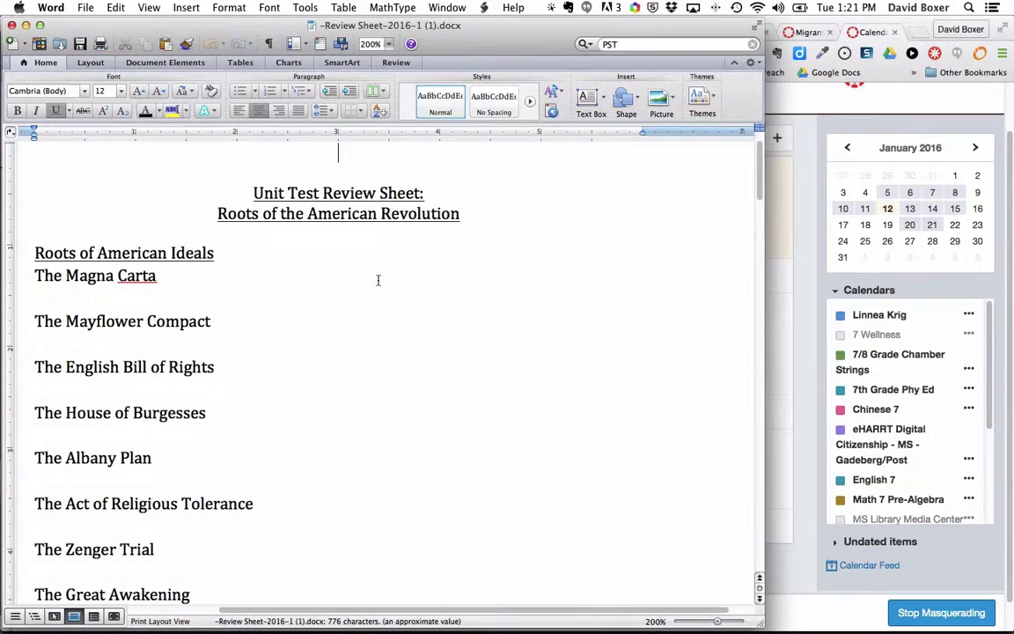
pyautogui.scroll(-3, 377, 279)
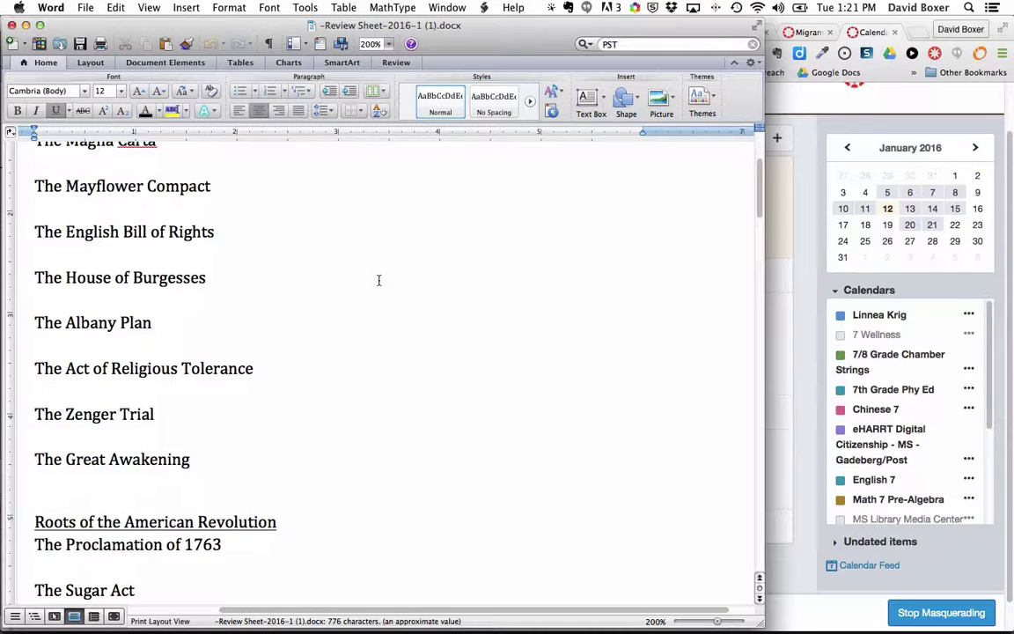
pyautogui.scroll(-5, 378, 280)
pyautogui.press('super+Tab')
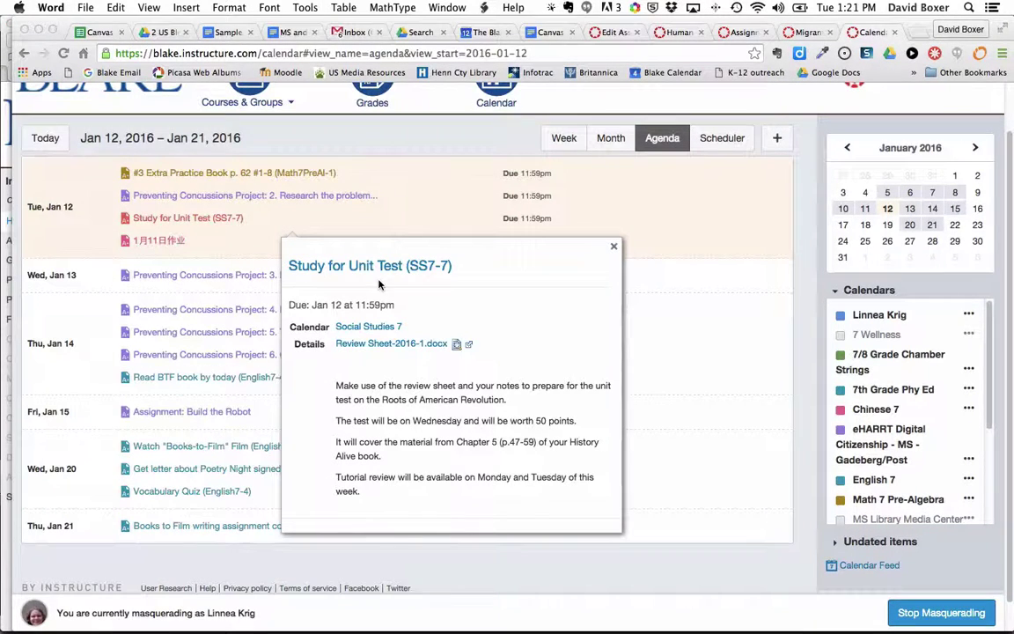
pyautogui.click(615, 249)
pyautogui.scroll(-1, 378, 264)
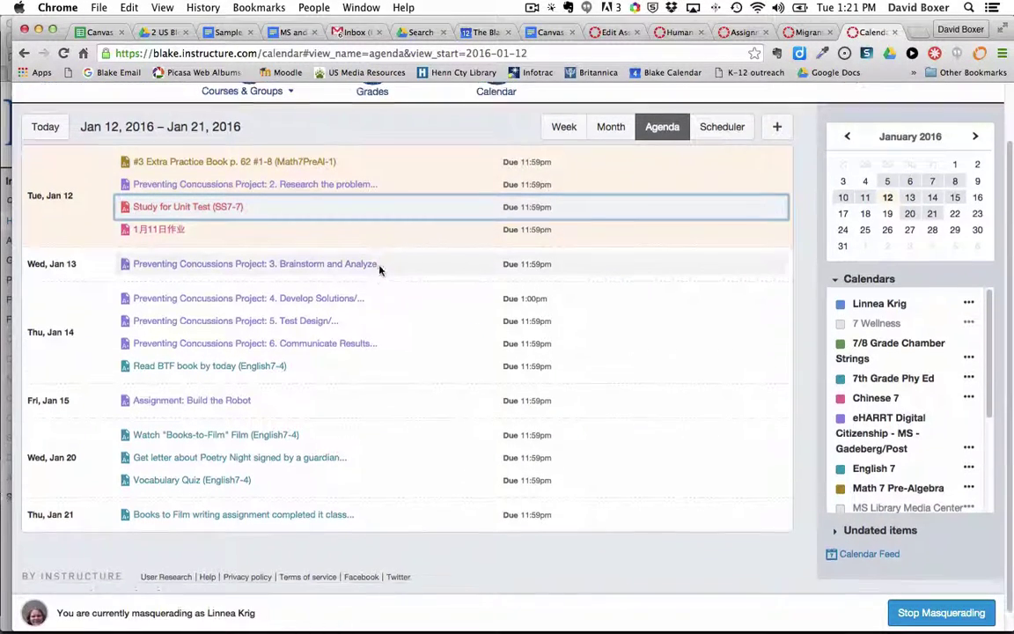
# - Read through the full details of "Preventing Concussions Project: 2. Research the problem" due Jan 12, and close them
pyautogui.scroll(3, 380, 270)
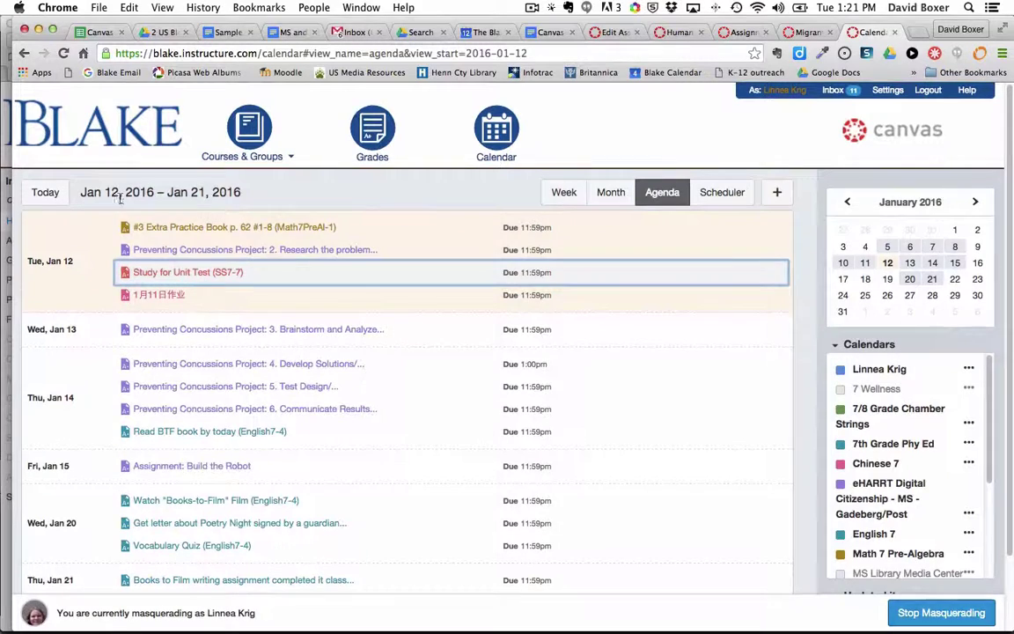
pyautogui.scroll(-2, 139, 247)
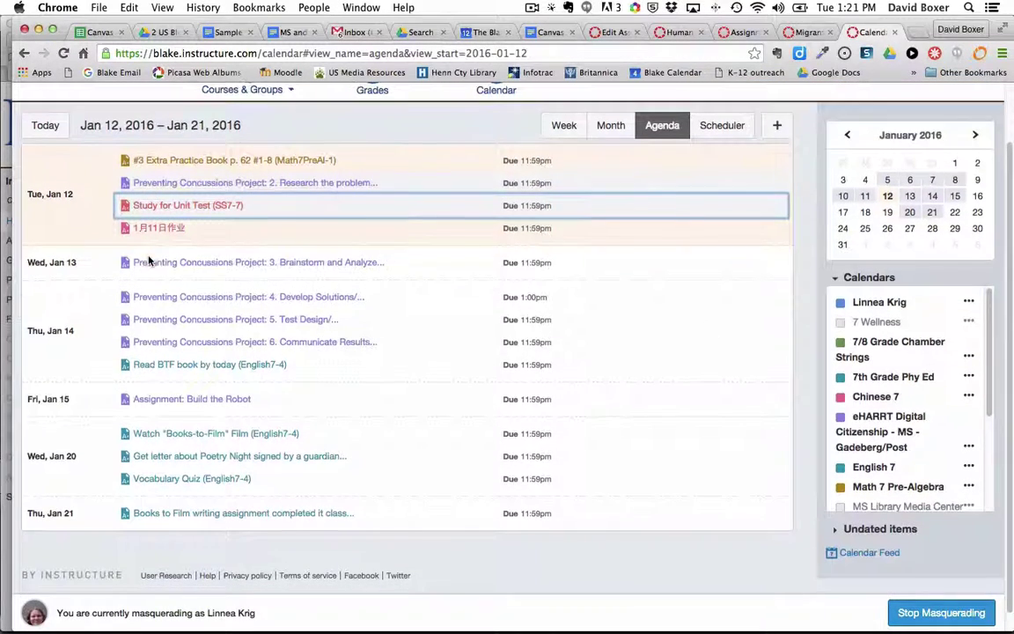
pyautogui.click(188, 182)
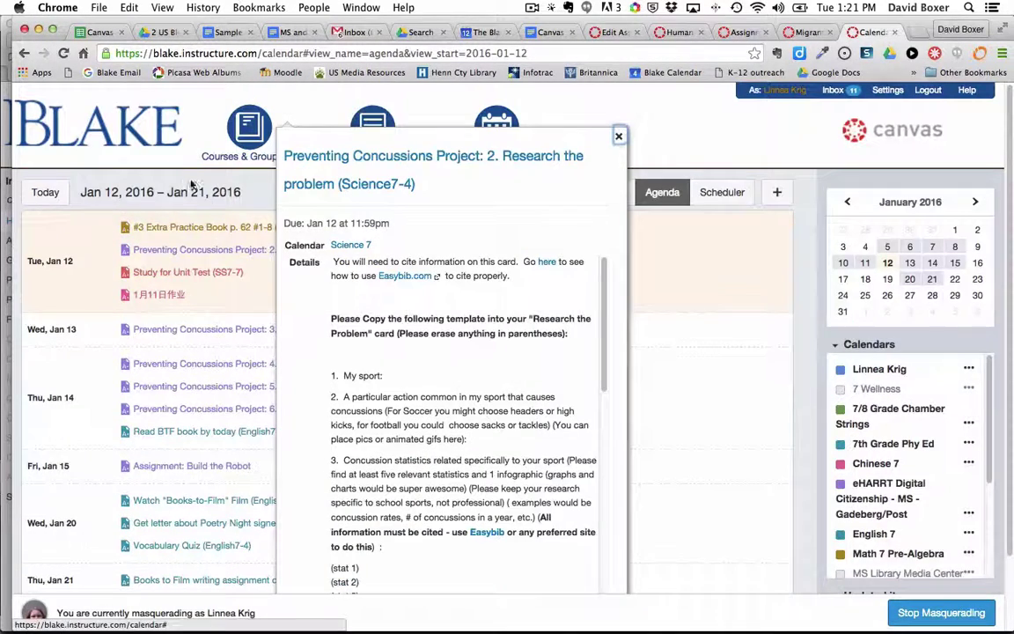
pyautogui.scroll(-5, 410, 315)
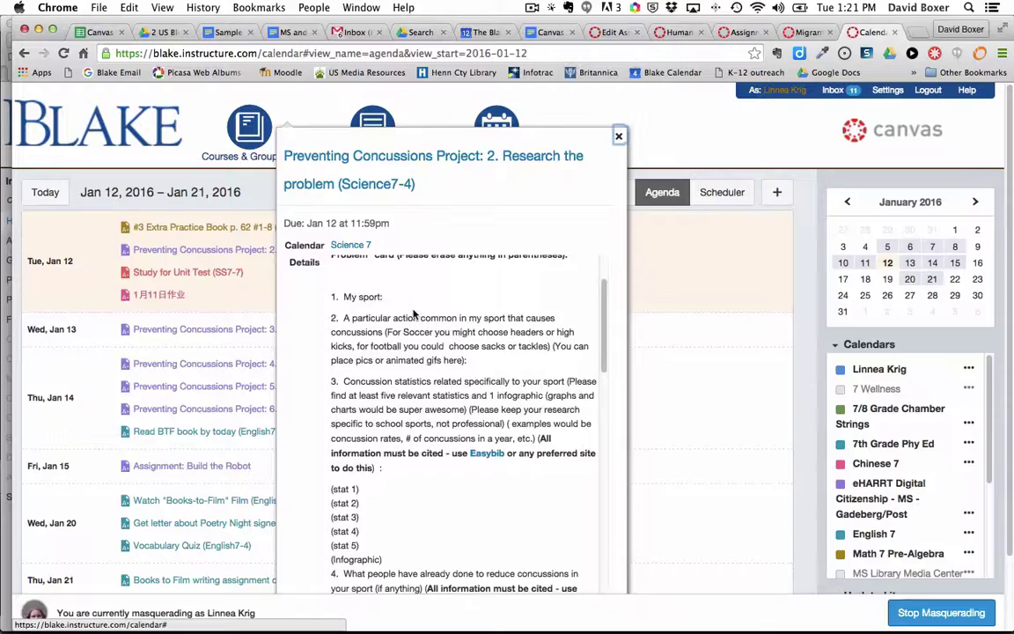
pyautogui.scroll(-6, 414, 313)
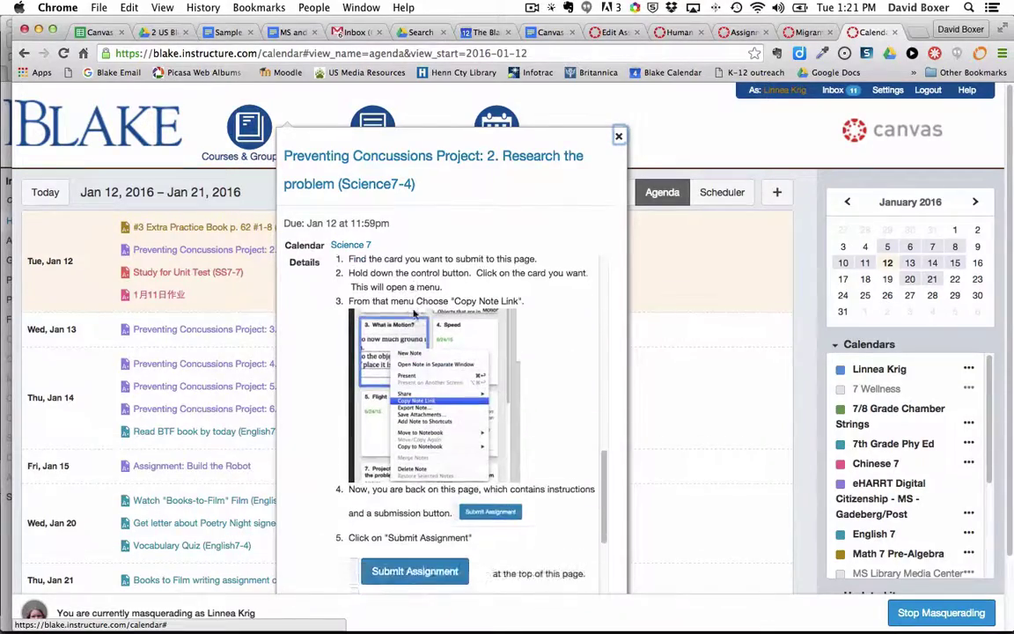
pyautogui.scroll(-10, 414, 313)
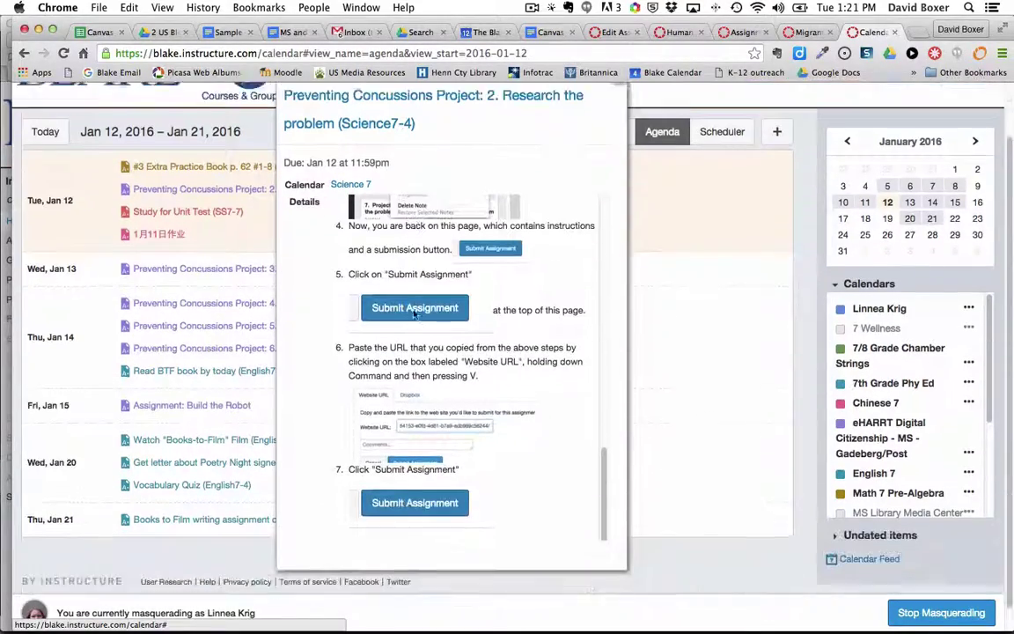
pyautogui.click(244, 229)
# - View the details of the Jan 12 assignments "#3 Extra Practice Book p. 62 #1-8" and "1月11日作业"
pyautogui.scroll(1, 233, 176)
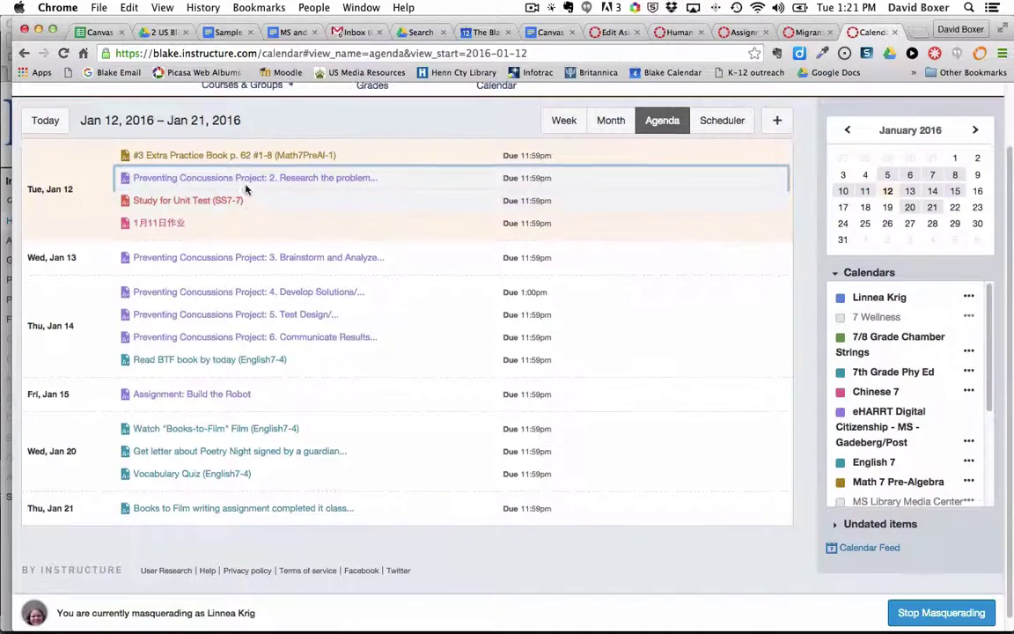
pyautogui.click(245, 165)
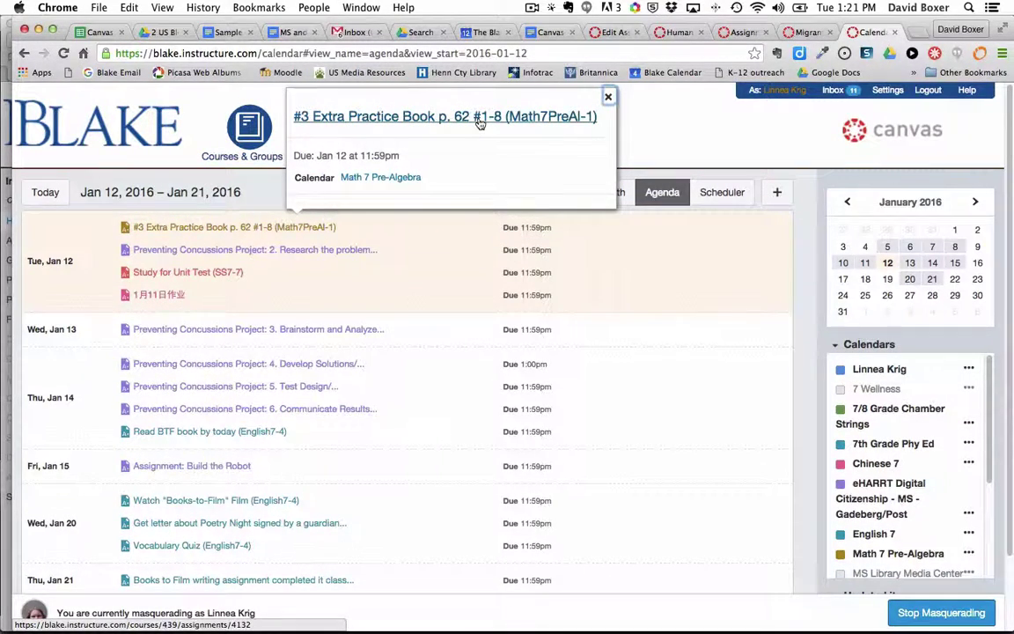
pyautogui.click(161, 297)
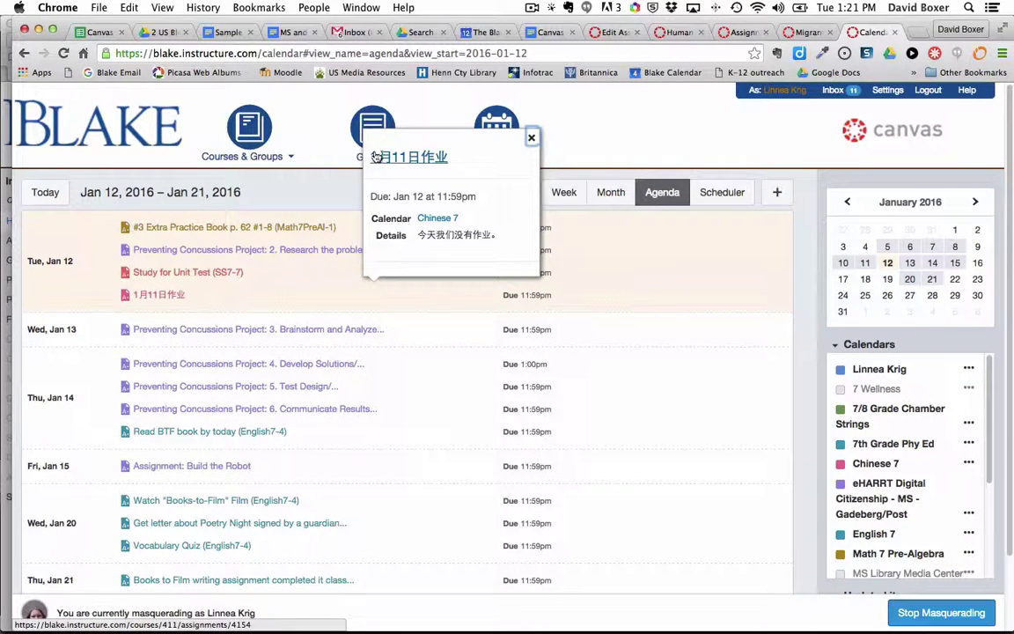
pyautogui.scroll(-2, 454, 230)
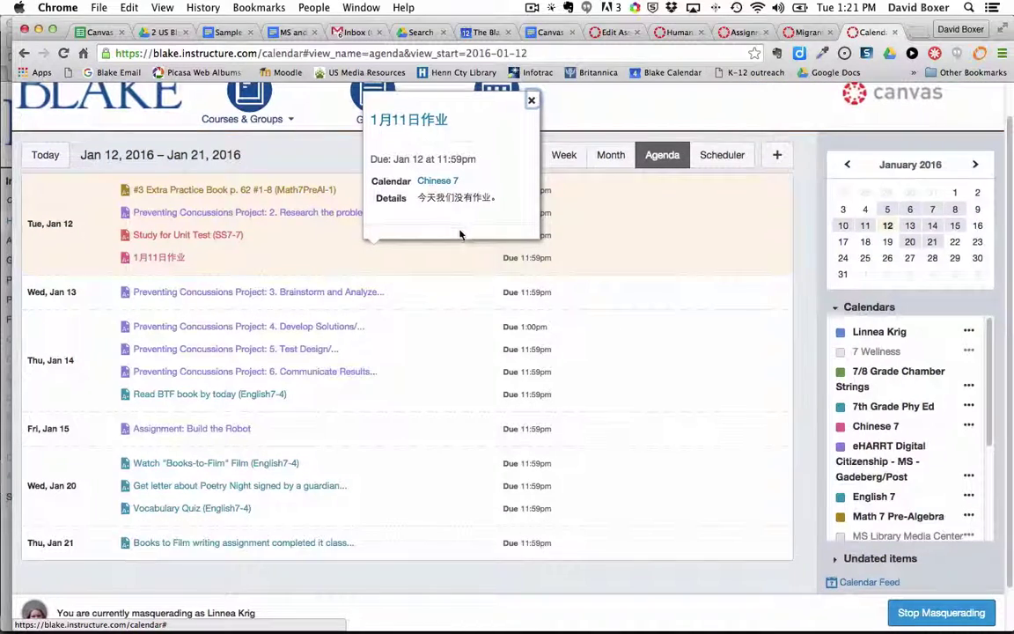
pyautogui.click(779, 271)
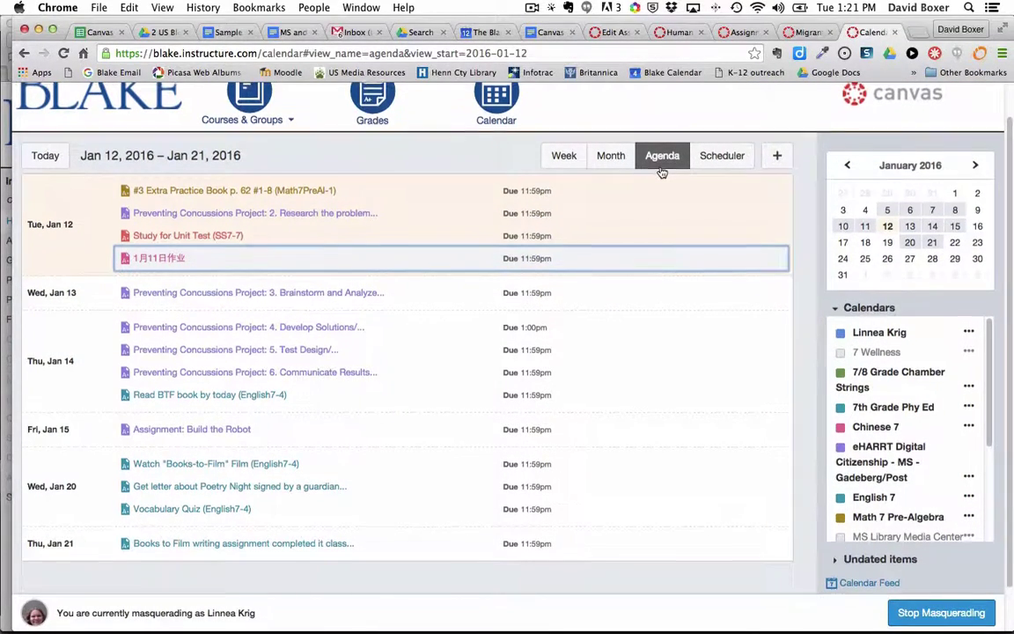
# - Switch the calendar to the month view and look over the assignments for January 2016
pyautogui.scroll(2, 660, 172)
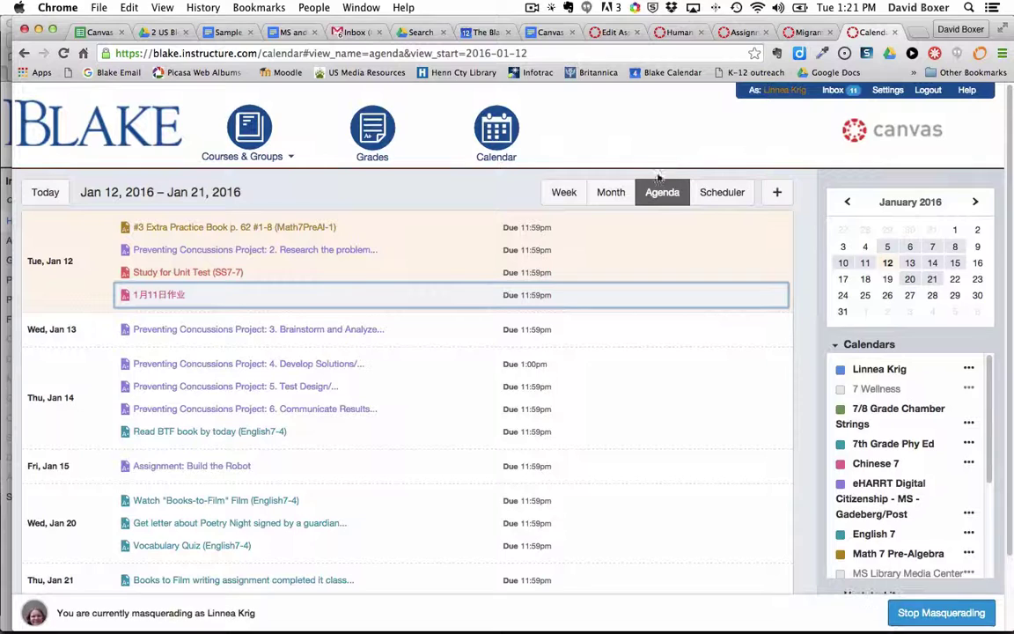
pyautogui.click(620, 199)
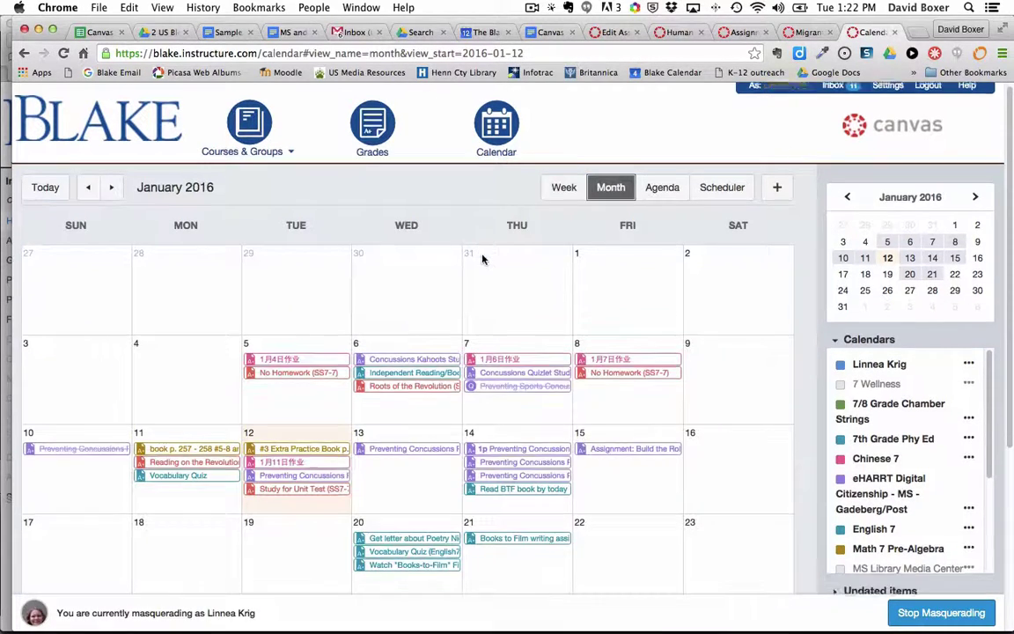
pyautogui.scroll(-5, 493, 264)
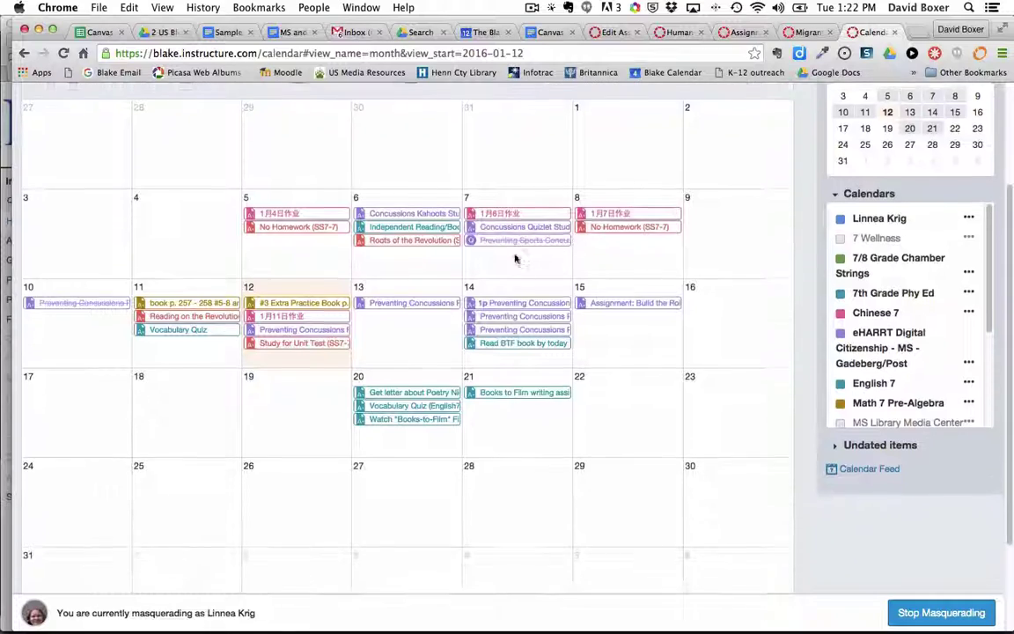
pyautogui.scroll(-1, 516, 259)
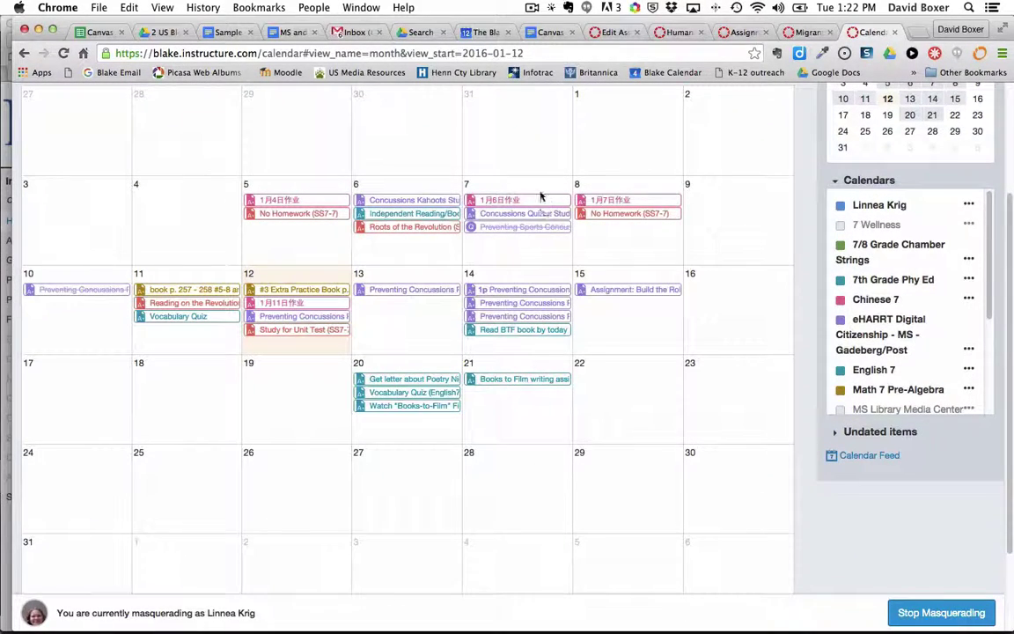
pyautogui.scroll(3, 544, 413)
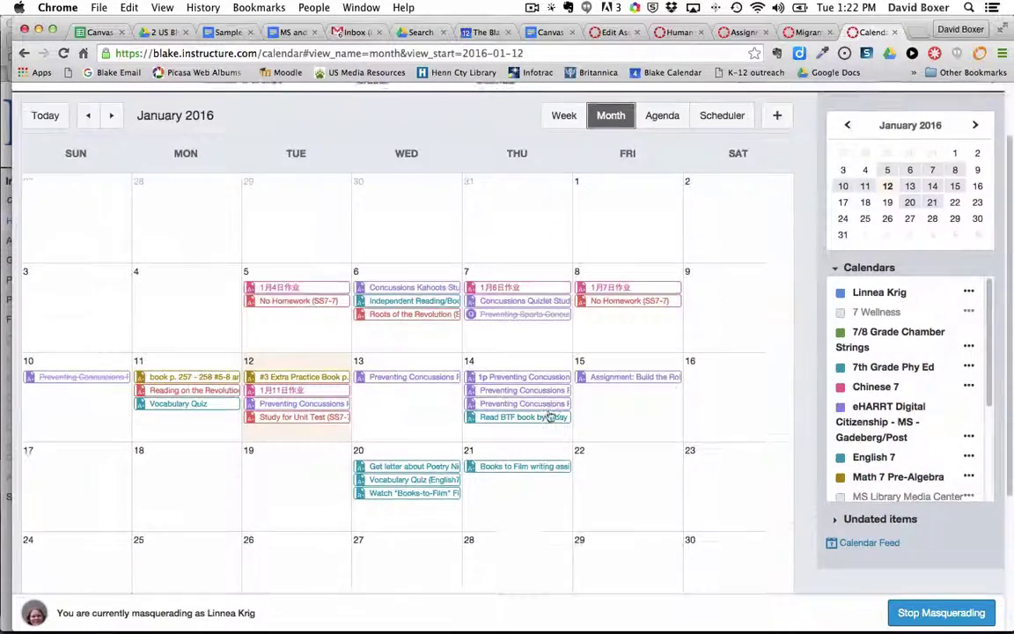
pyautogui.scroll(2, 550, 416)
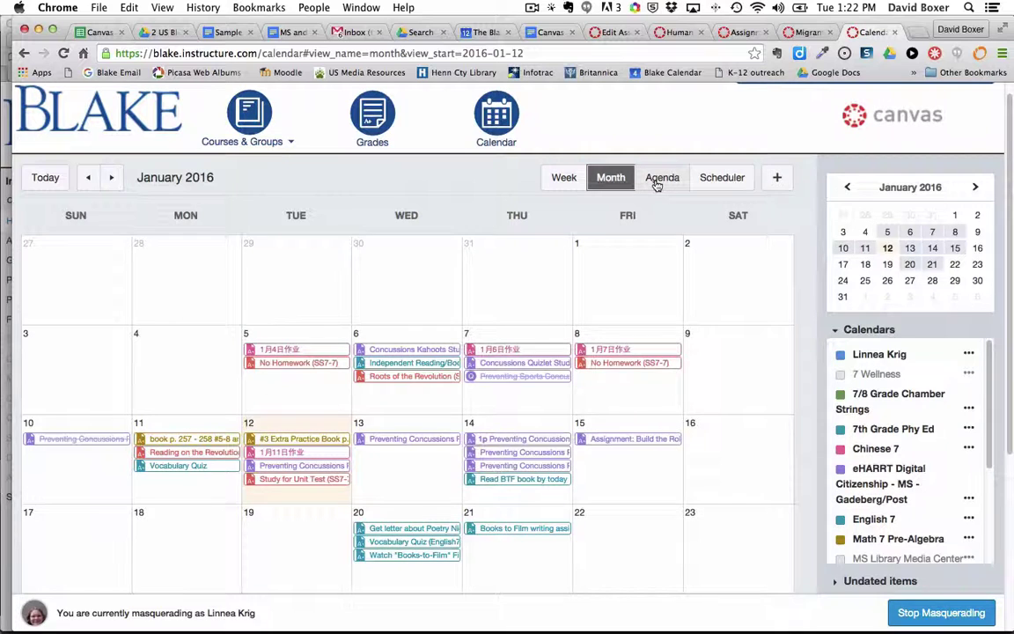
# - Return the calendar to the agenda view and reopen the details of "Study for Unit Test (SS7-7)"
pyautogui.click(656, 181)
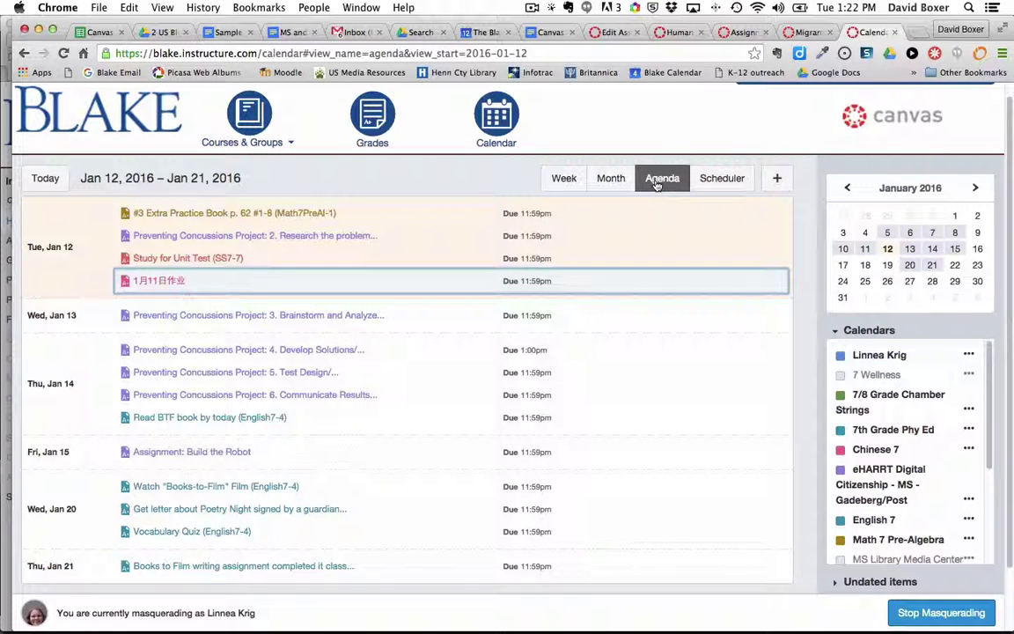
pyautogui.scroll(-1, 227, 204)
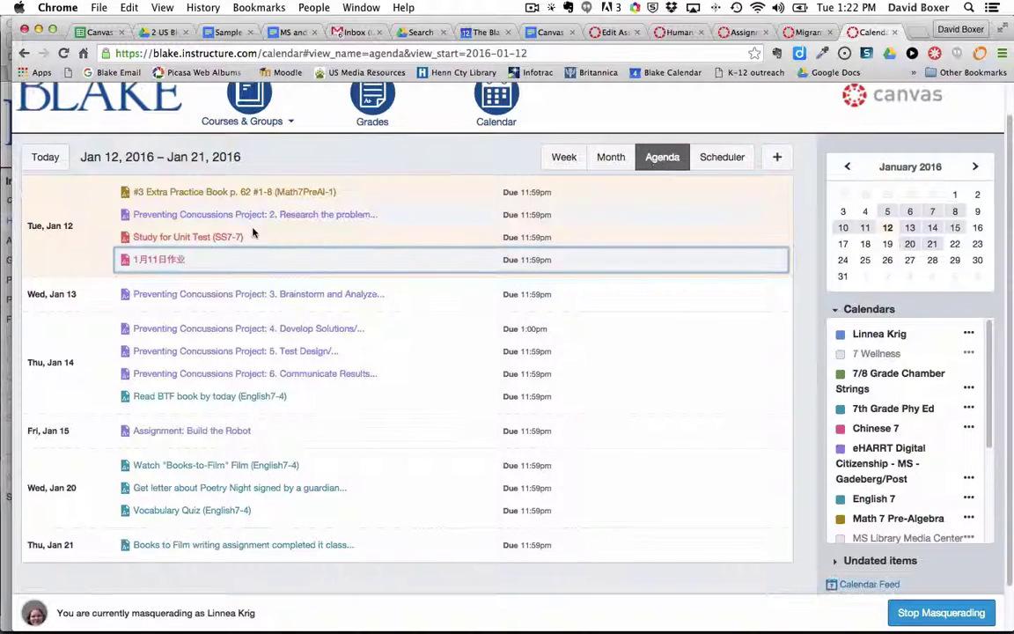
pyautogui.click(161, 237)
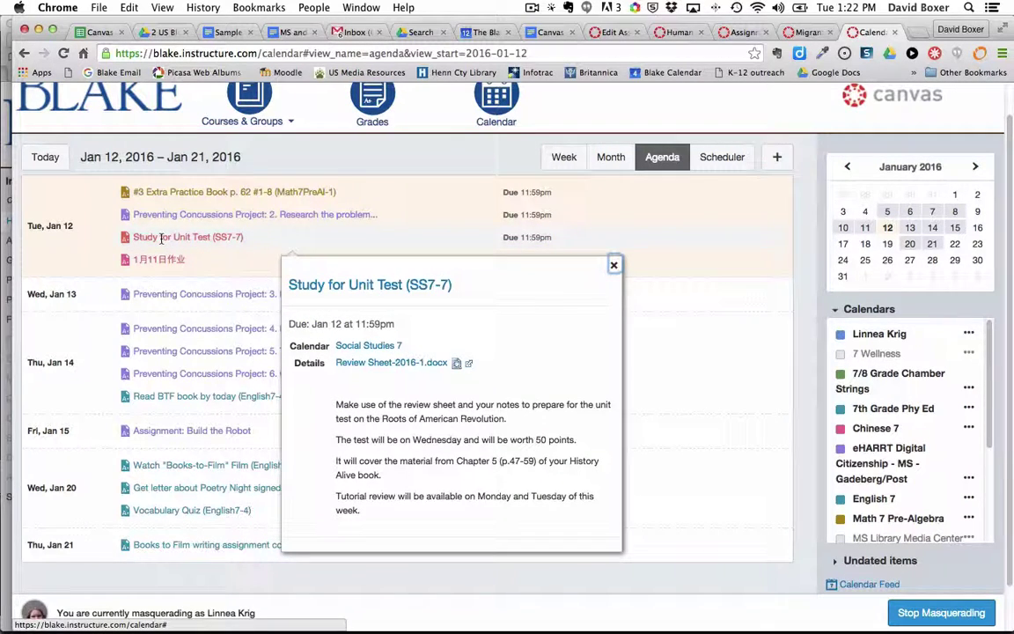